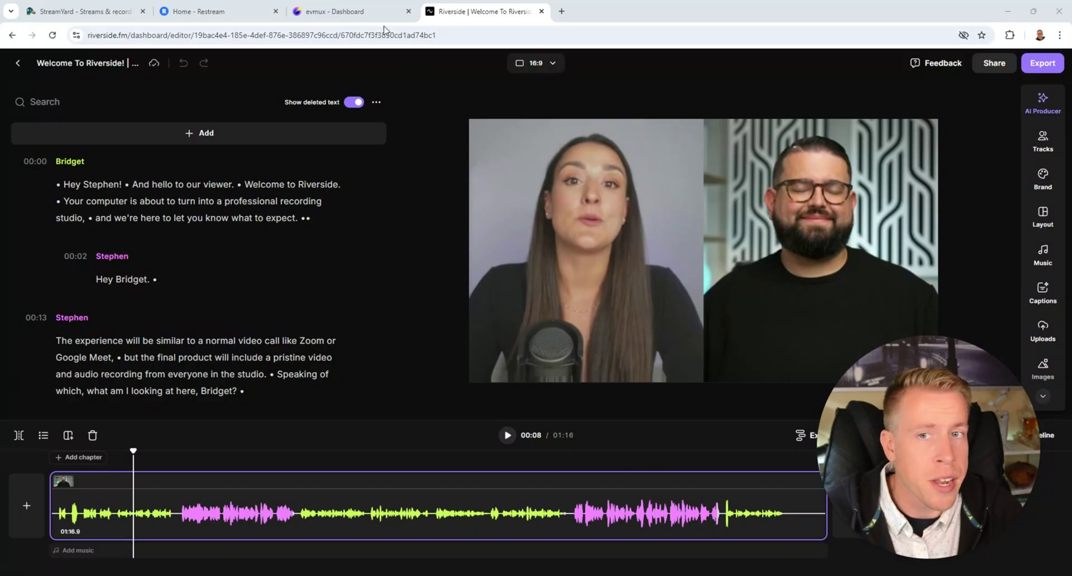
Glance over the evmux, Restream and StreamYard tabs, then move Riverside's playhead to about 00:54
{"action": "left_click", "coordinate": [355, 15]}
{"action": "left_click", "coordinate": [193, 14]}
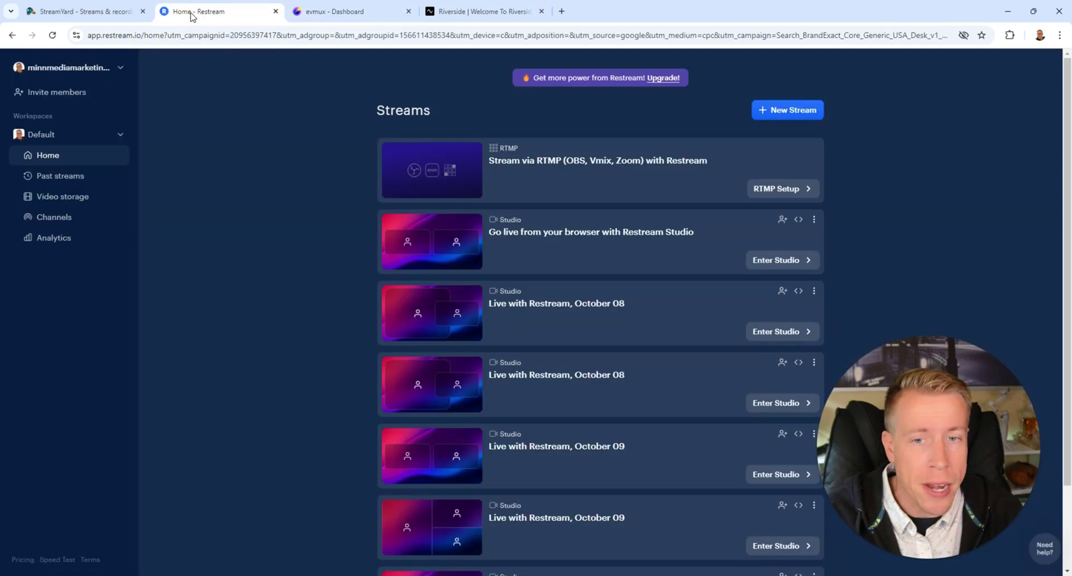
{"action": "left_click", "coordinate": [97, 15]}
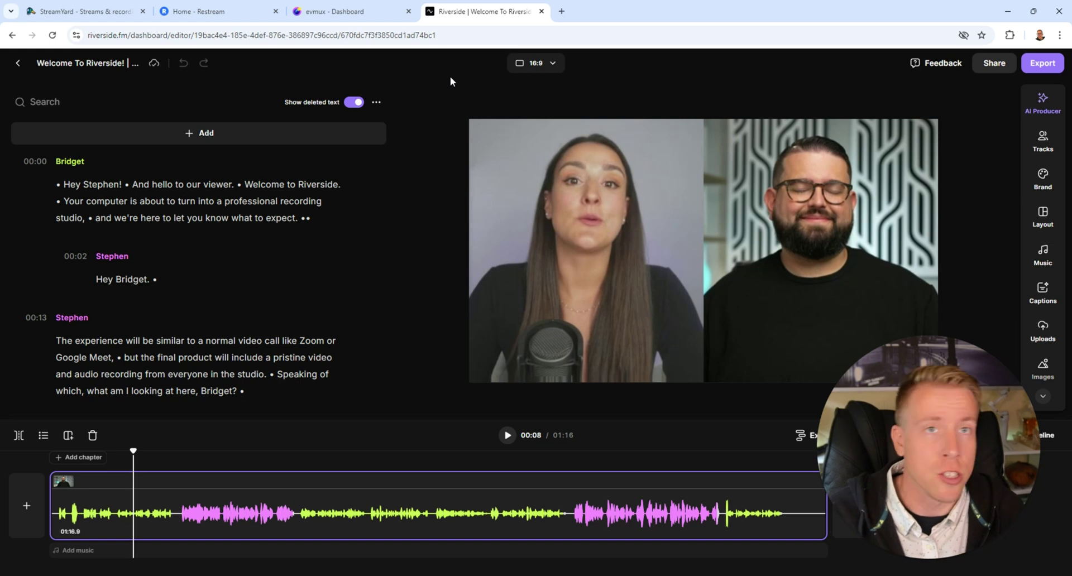
{"action": "left_click", "coordinate": [600, 462]}
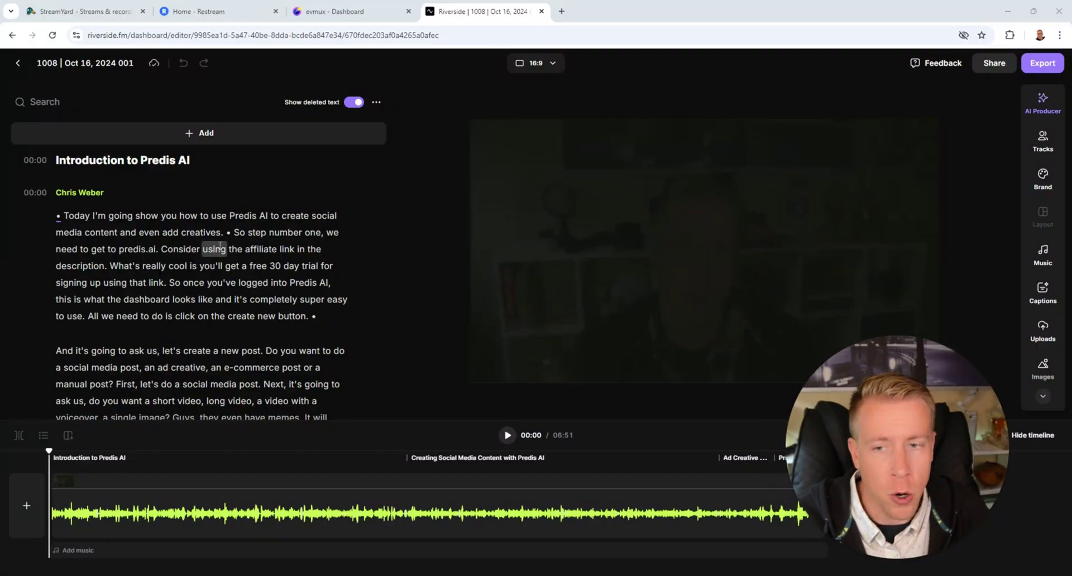
Select the transcript passage from the word 'using' through 'new button'
{"action": "left_click", "coordinate": [217, 249]}
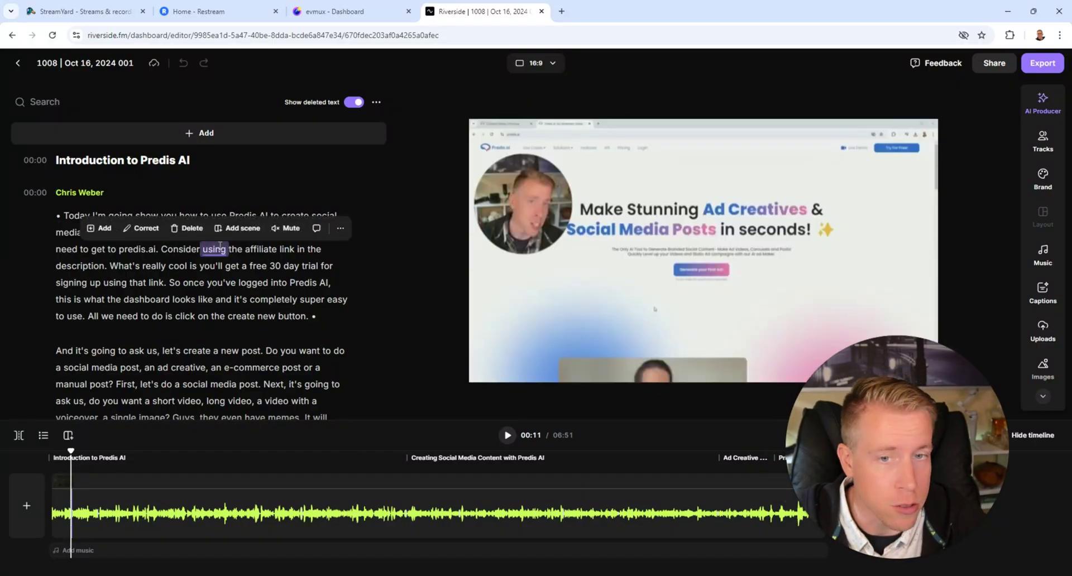
{"action": "left_click_drag", "start_coordinate": [322, 317], "coordinate": [228, 300]}
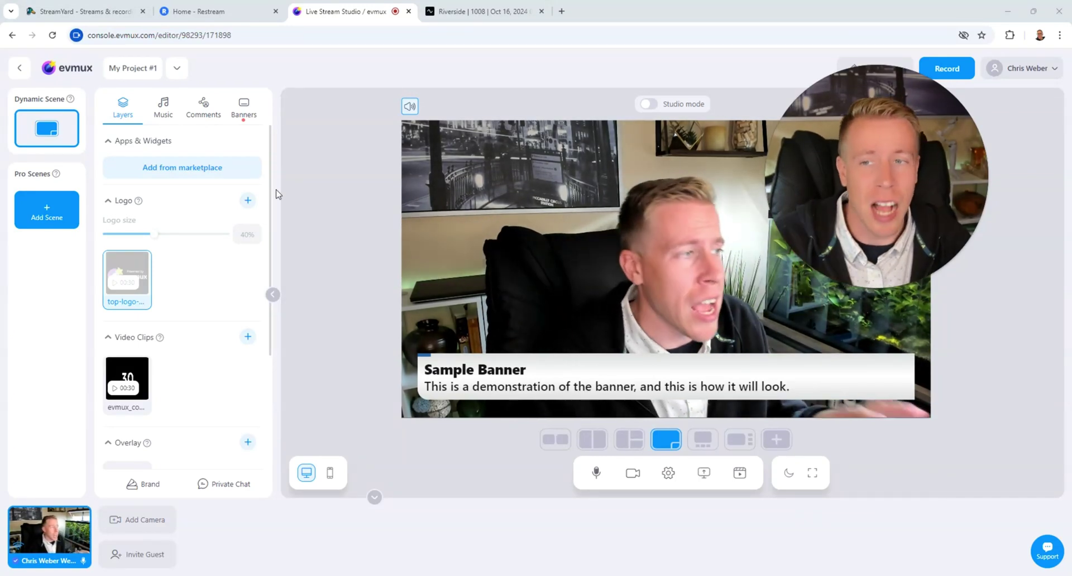
Look at the Music library, then show the sample comment on the evmux stream
{"action": "left_click", "coordinate": [164, 112]}
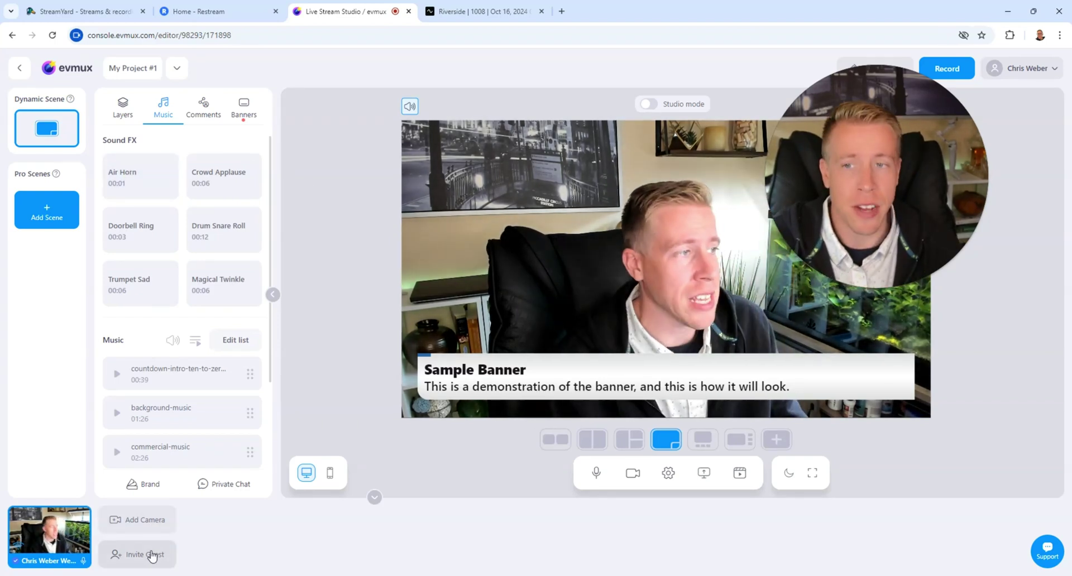
{"action": "left_click", "coordinate": [203, 105]}
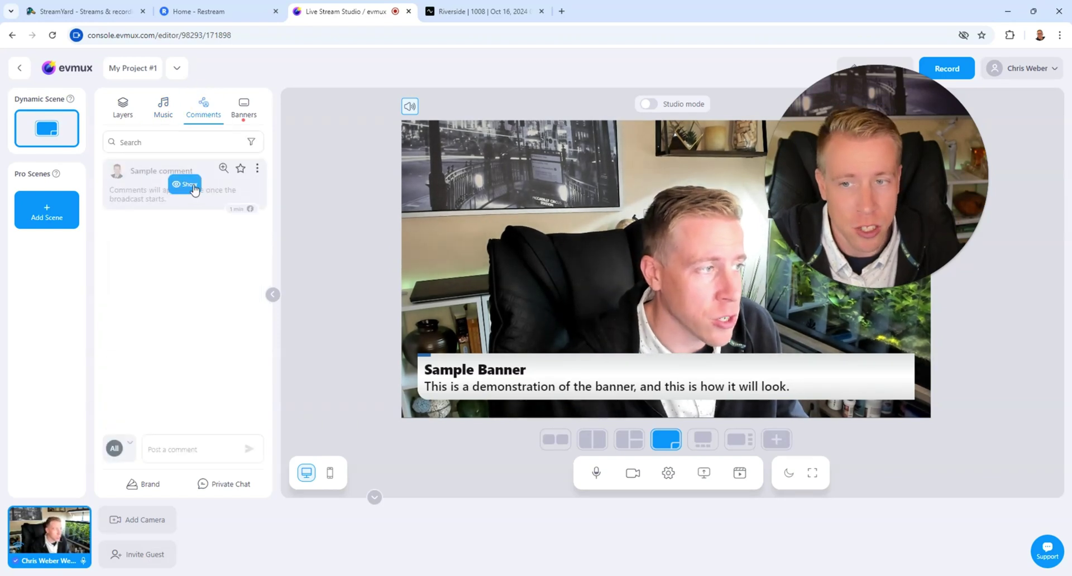
{"action": "left_click", "coordinate": [193, 188]}
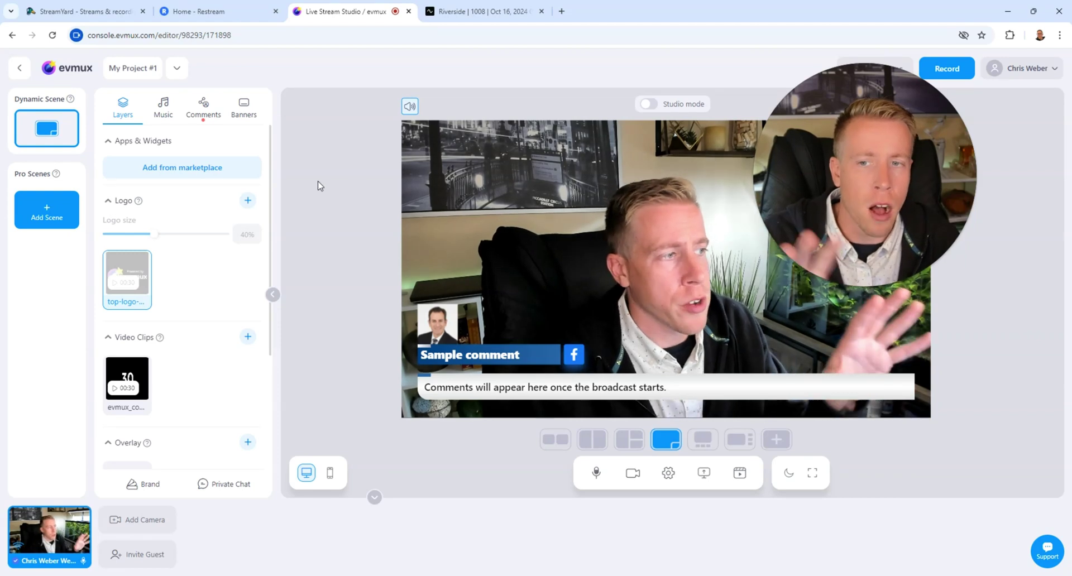
Open evmux's App Market and scroll through its apps and widgets
{"action": "left_click", "coordinate": [222, 167]}
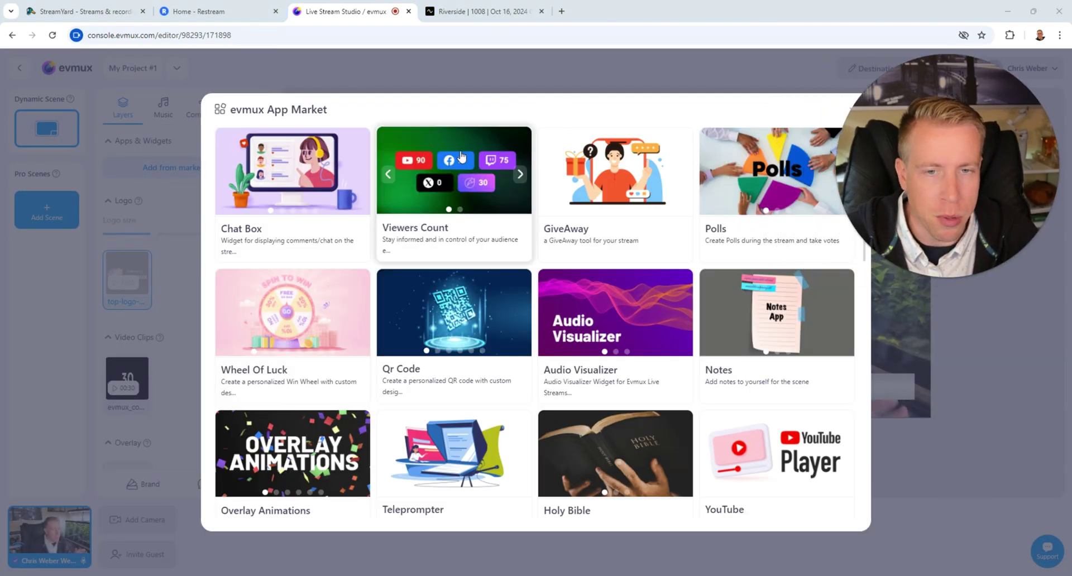
{"action": "mouse_move", "coordinate": [453, 183]}
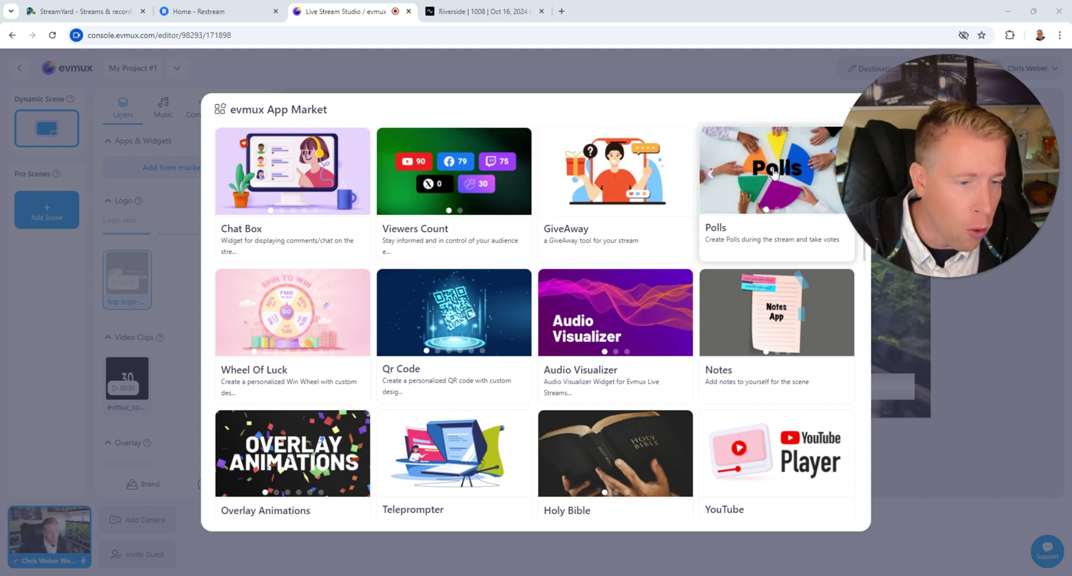
{"action": "scroll", "coordinate": [510, 376], "scroll_direction": "down", "scroll_amount": 2}
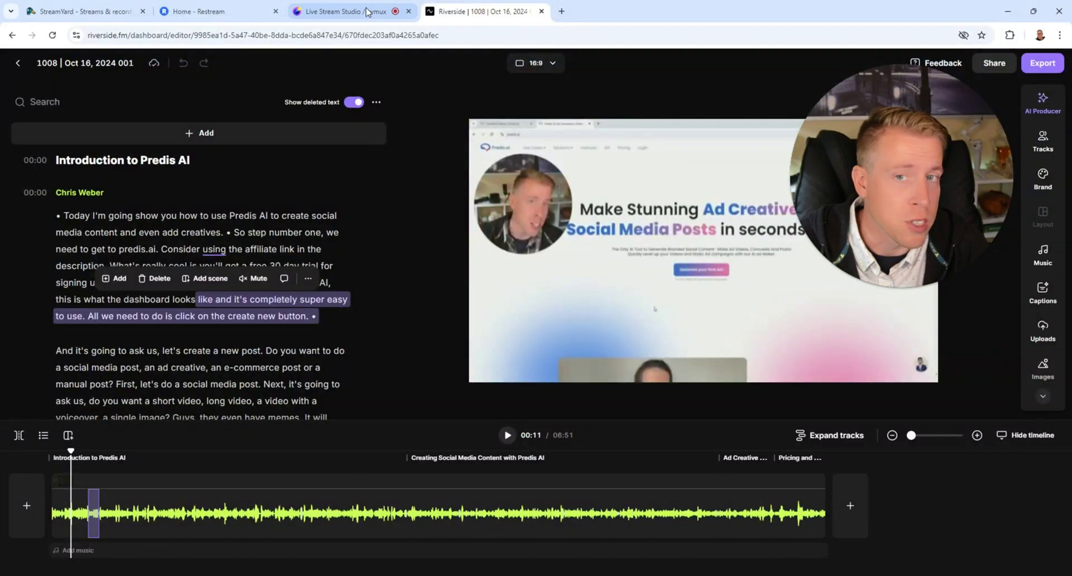
Switch back to the evmux studio browser tab
{"action": "left_click", "coordinate": [346, 11]}
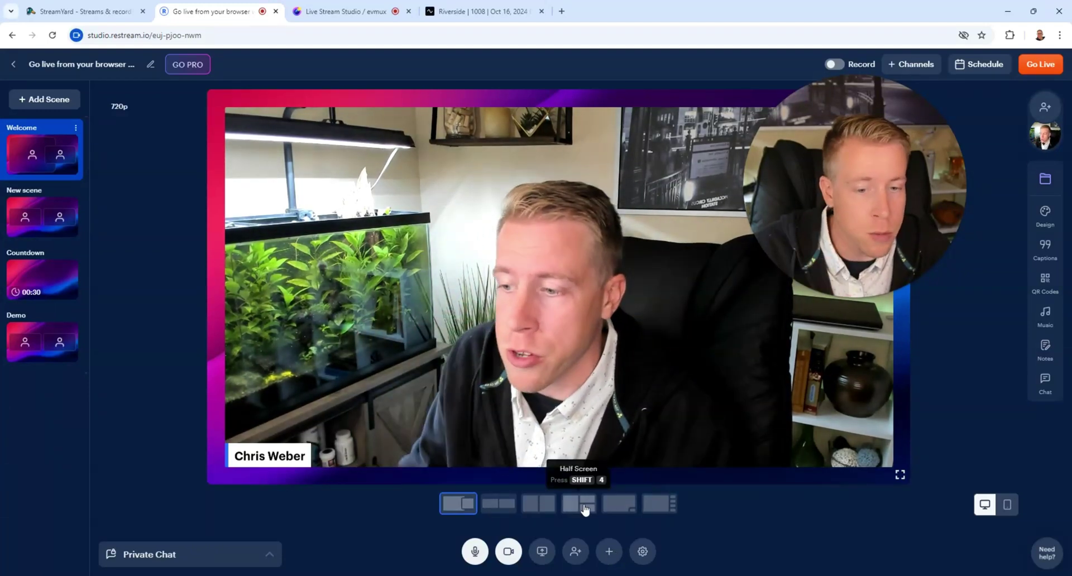
{"action": "left_click", "coordinate": [542, 552]}
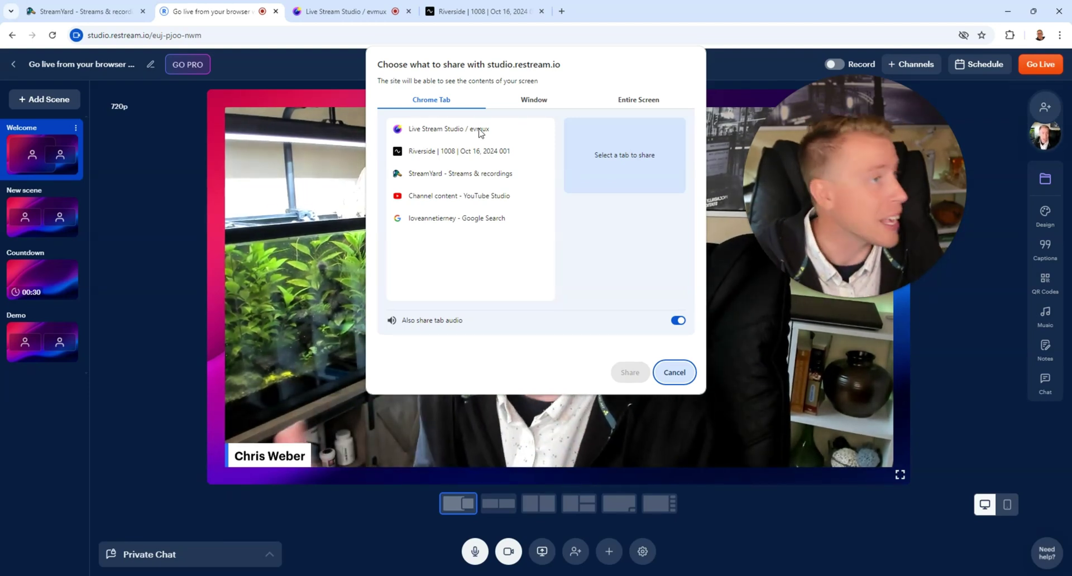
{"action": "left_click", "coordinate": [530, 101]}
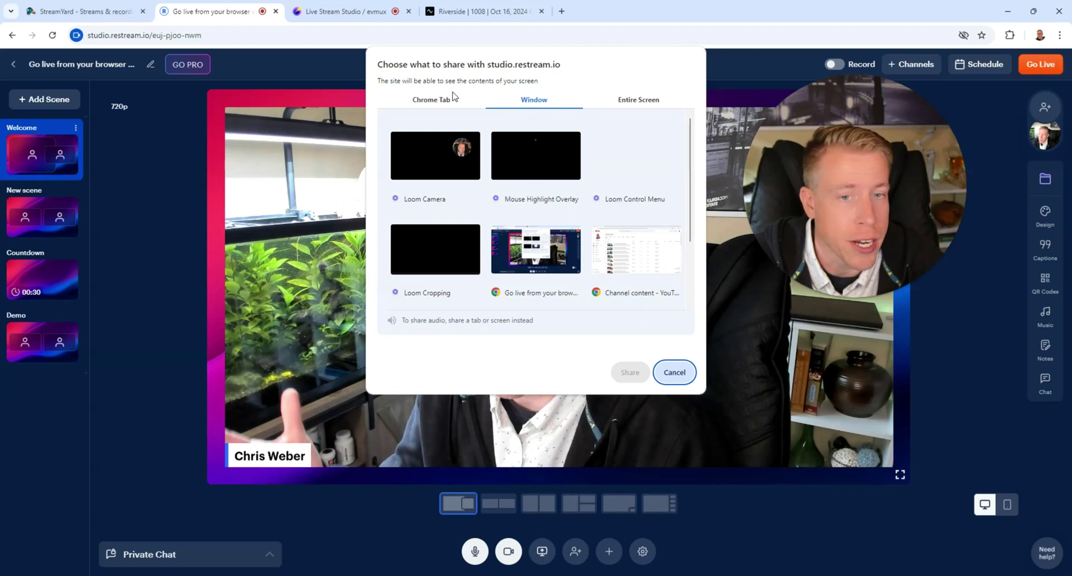
{"action": "left_click", "coordinate": [625, 254]}
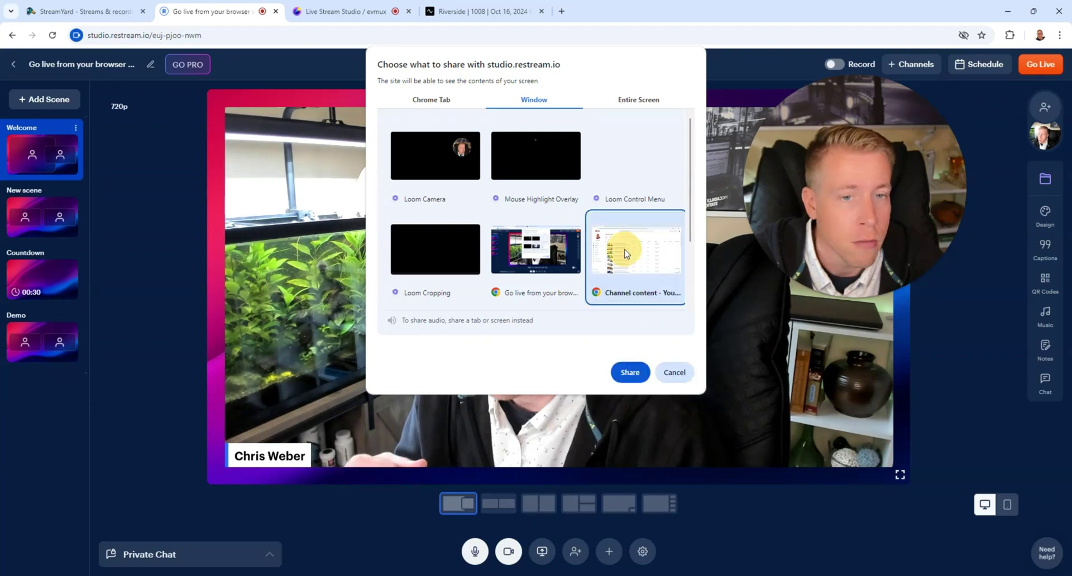
{"action": "left_click", "coordinate": [631, 373]}
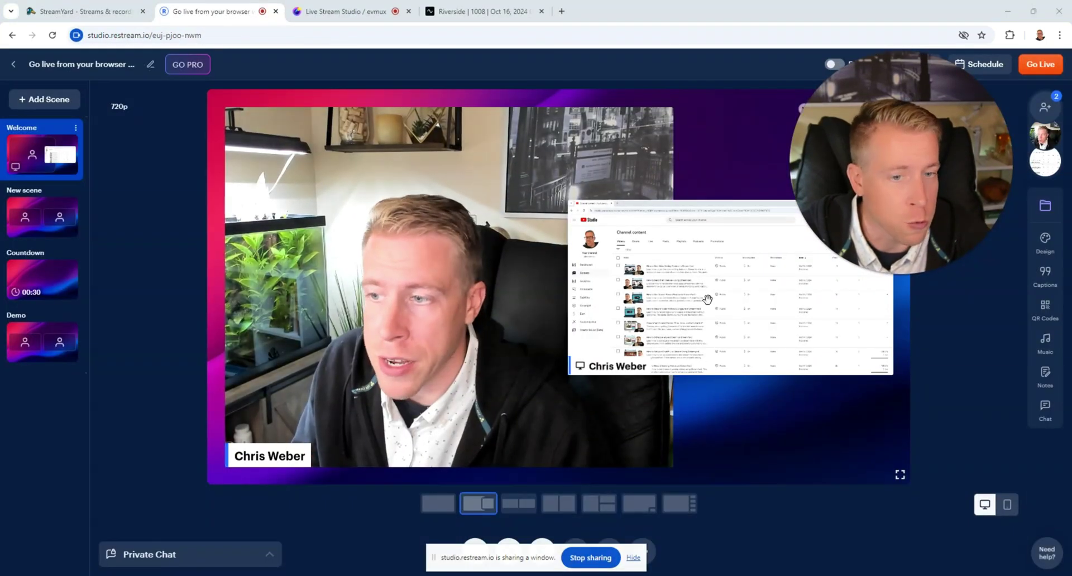
{"action": "left_click", "coordinate": [600, 508]}
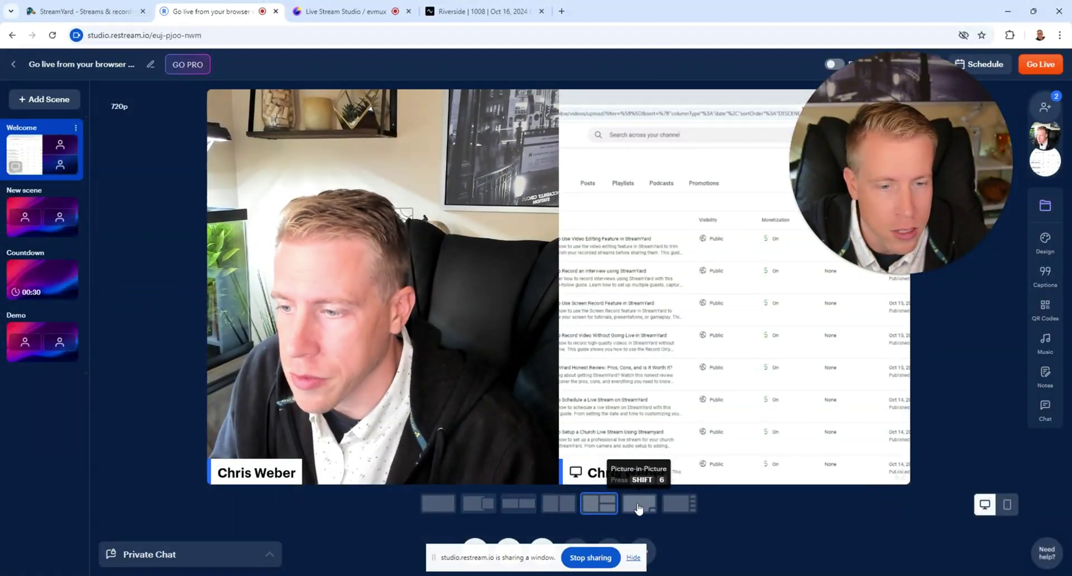
{"action": "left_click", "coordinate": [640, 506]}
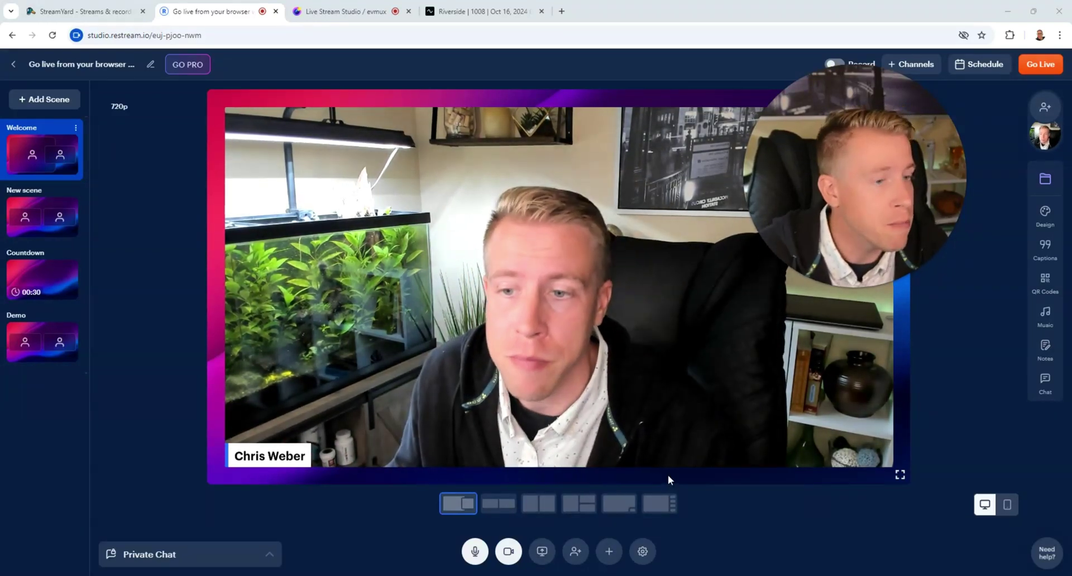
Show the 'Welcome to my stream!' lower third from Design captions and open the QR code options
{"action": "left_click", "coordinate": [1045, 215]}
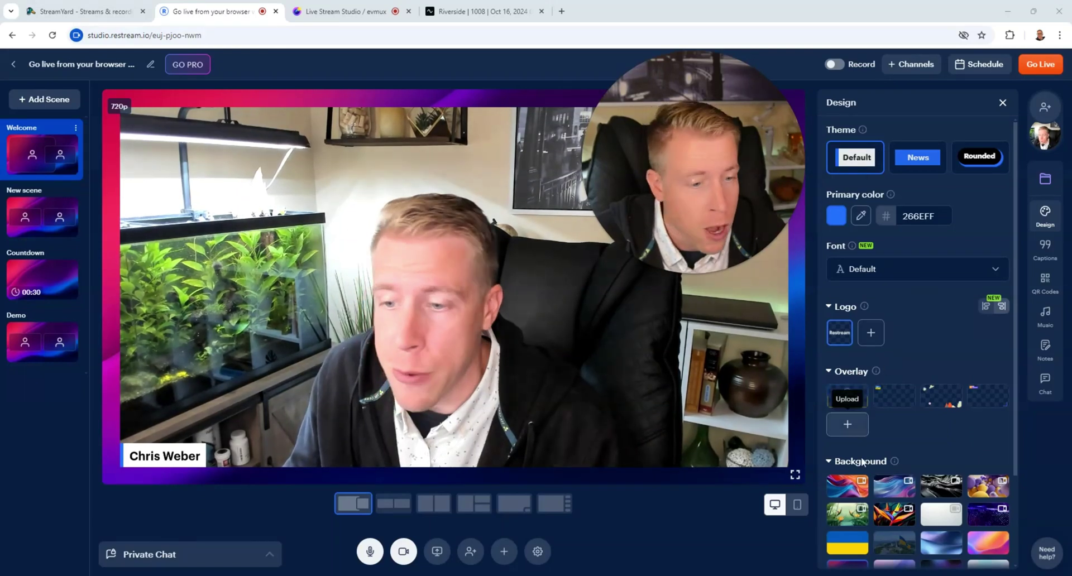
{"action": "mouse_move", "coordinate": [895, 485]}
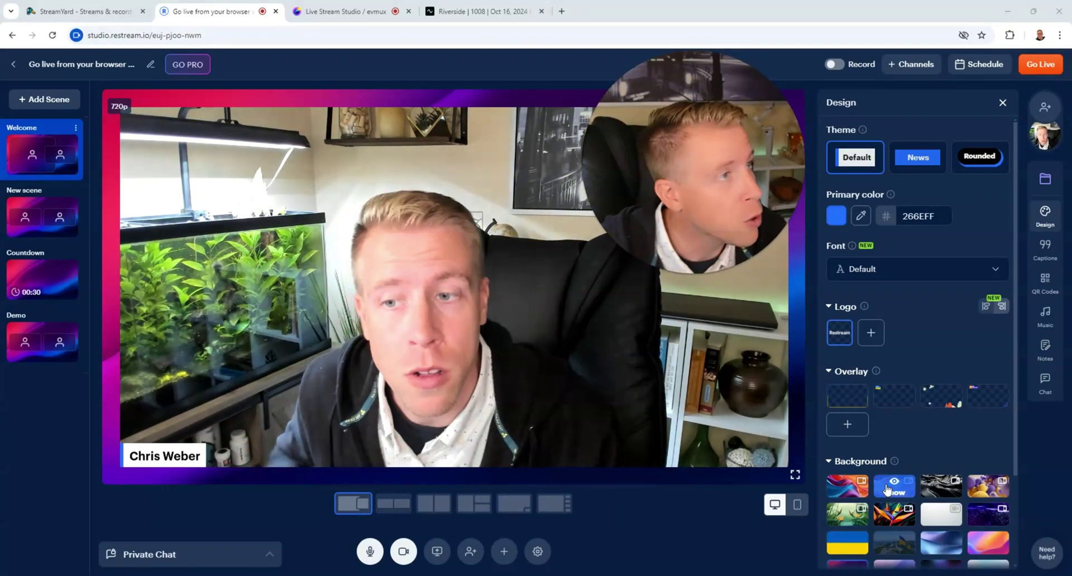
{"action": "left_click", "coordinate": [1046, 249]}
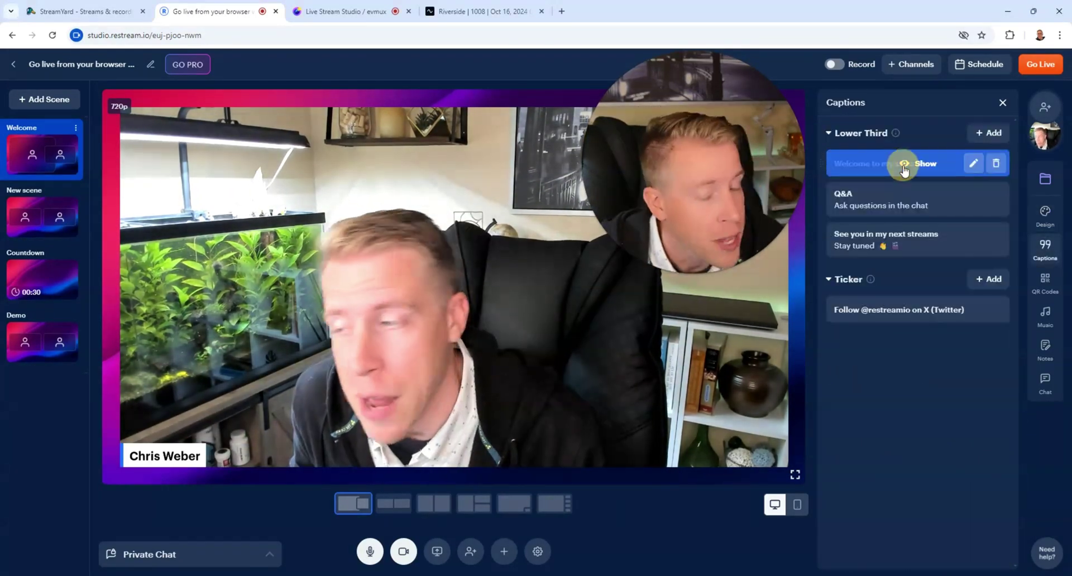
{"action": "left_click", "coordinate": [905, 162]}
{"action": "left_click", "coordinate": [1044, 280]}
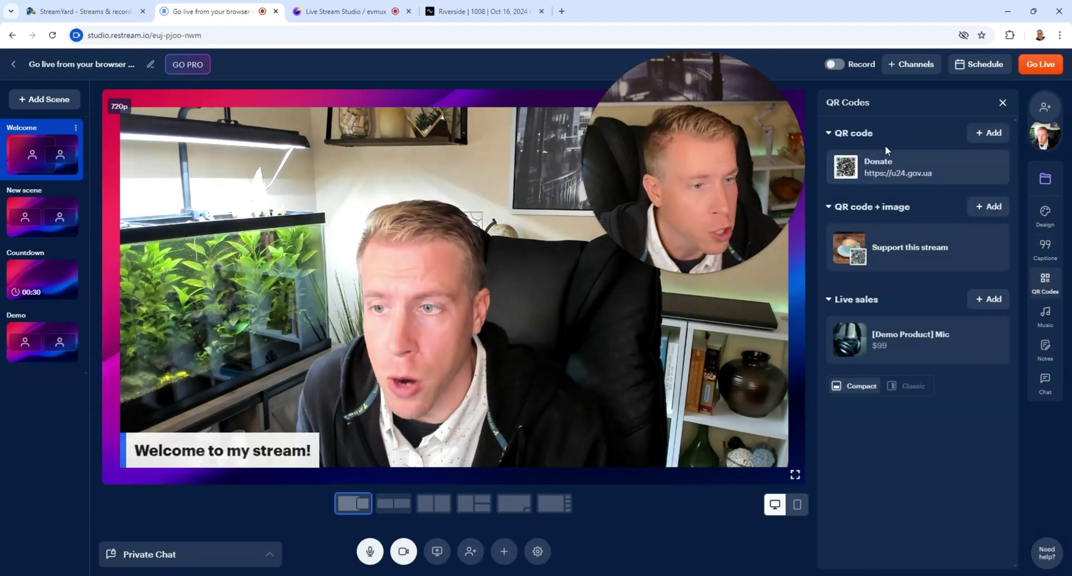
{"action": "mouse_move", "coordinate": [917, 167]}
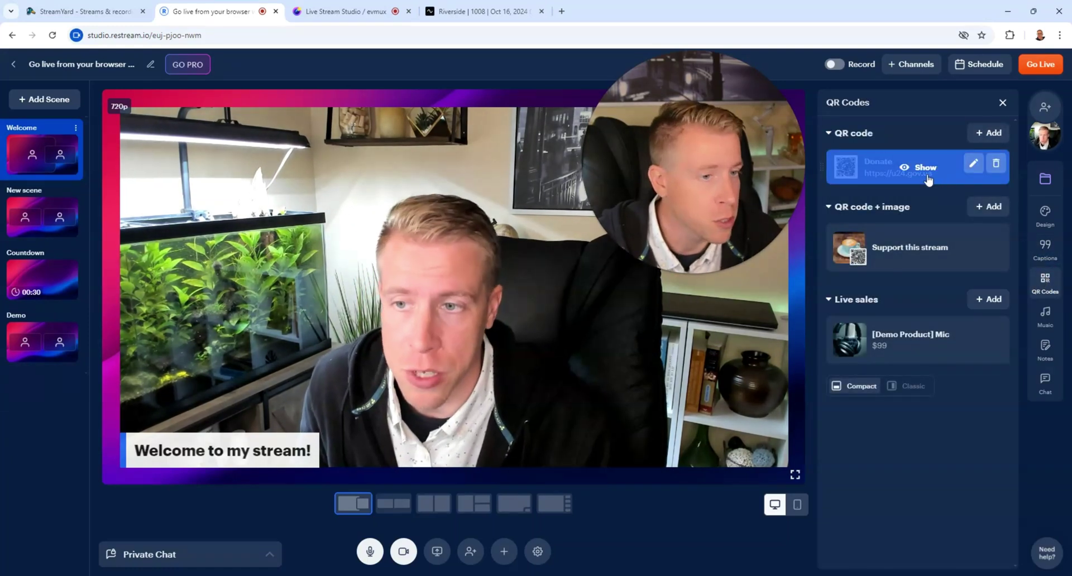
Scroll through Restream's Background Music tracks, then switch the side panel to Chat
{"action": "left_click", "coordinate": [1046, 315]}
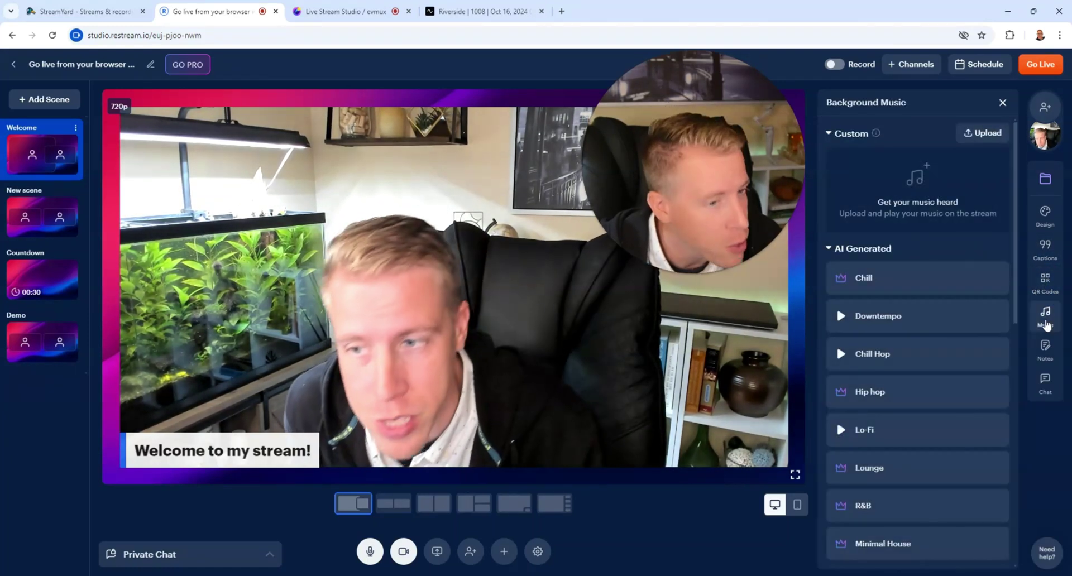
{"action": "scroll", "coordinate": [878, 302], "scroll_direction": "down", "scroll_amount": 1}
{"action": "scroll", "coordinate": [879, 302], "scroll_direction": "down", "scroll_amount": 1}
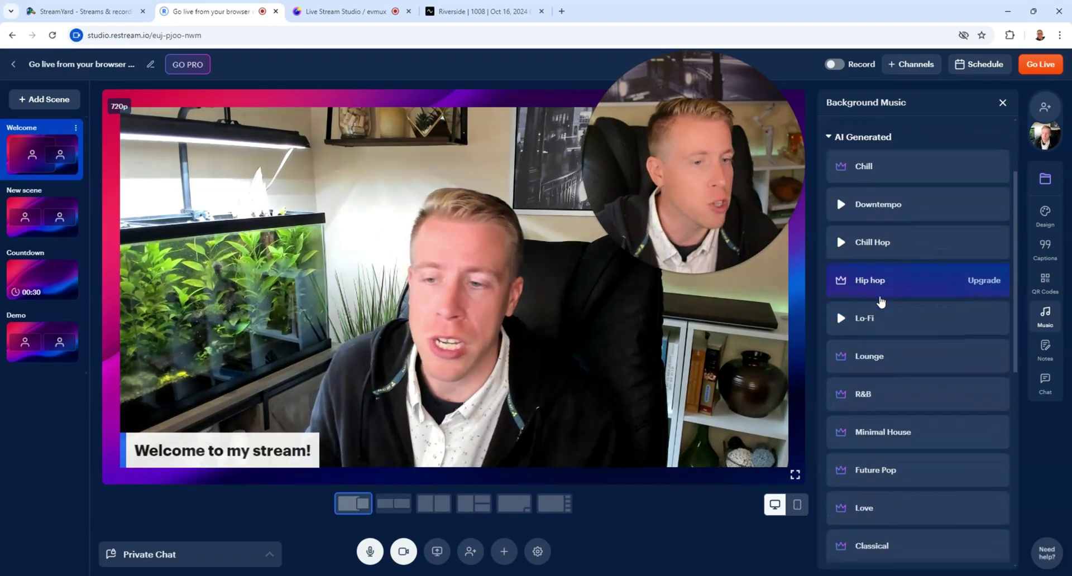
{"action": "scroll", "coordinate": [881, 303], "scroll_direction": "down", "scroll_amount": 1}
{"action": "scroll", "coordinate": [881, 302], "scroll_direction": "up", "scroll_amount": 3}
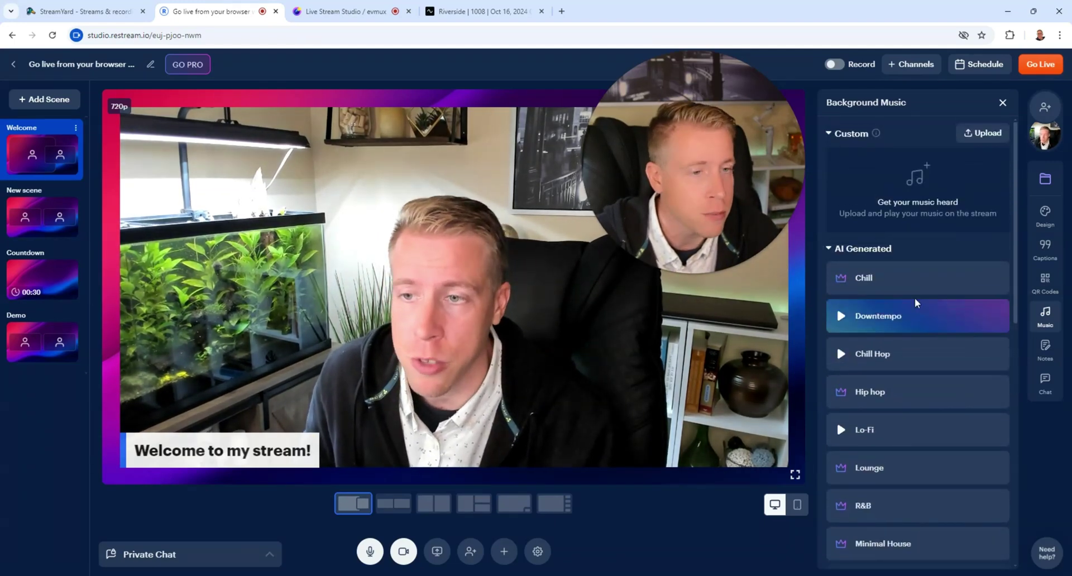
{"action": "left_click", "coordinate": [1046, 382]}
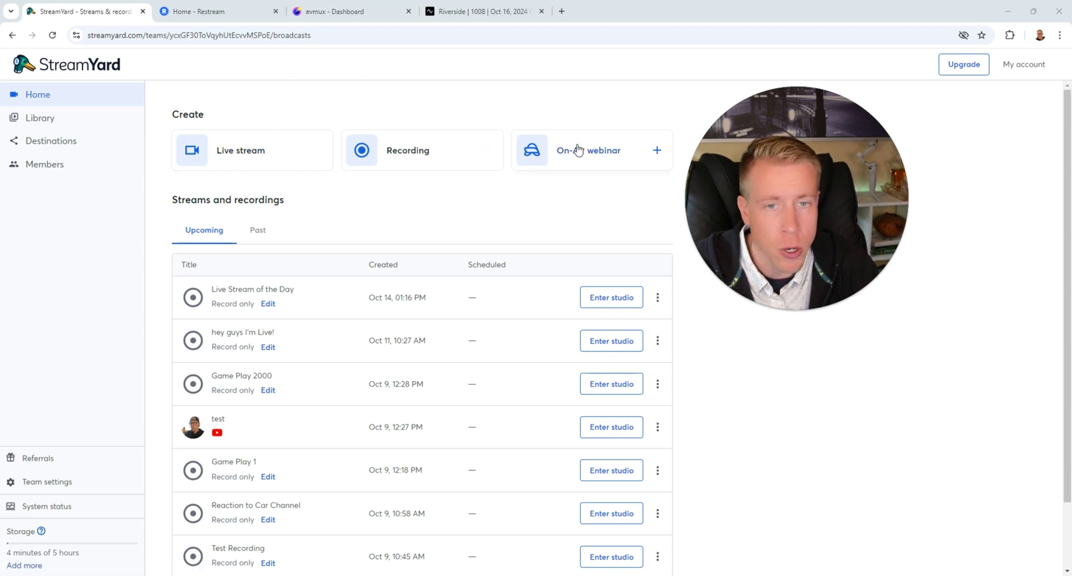
Browse StreamYard's Library and Destinations, and start adding a new streaming destination
{"action": "left_click", "coordinate": [64, 121]}
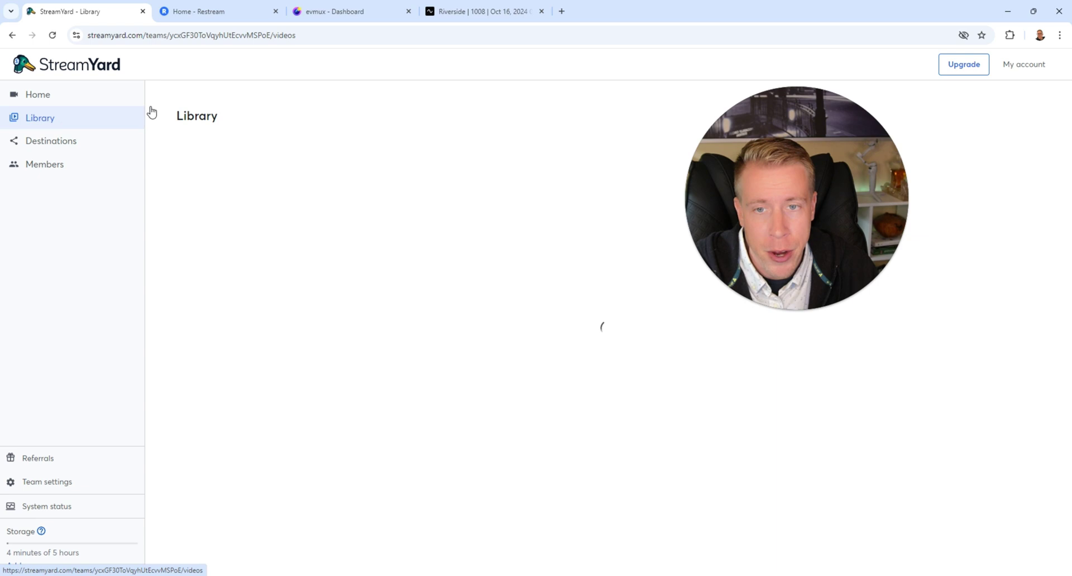
{"action": "left_click", "coordinate": [72, 143]}
{"action": "left_click", "coordinate": [492, 118]}
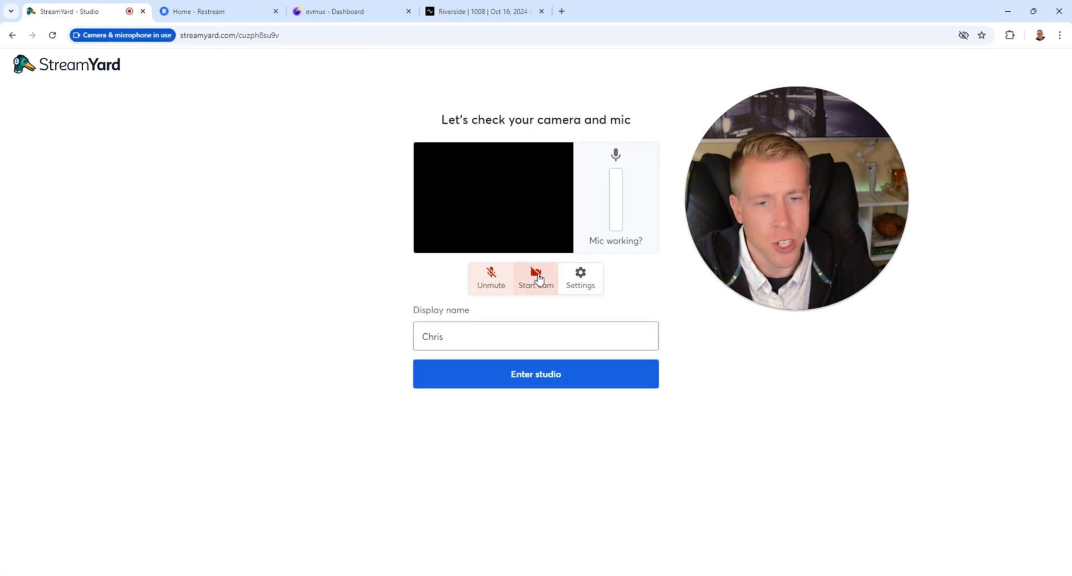
Turn on the camera, review its Camera settings, then enter the Live Stream of the Day studio
{"action": "left_click", "coordinate": [538, 276]}
{"action": "left_click", "coordinate": [581, 280]}
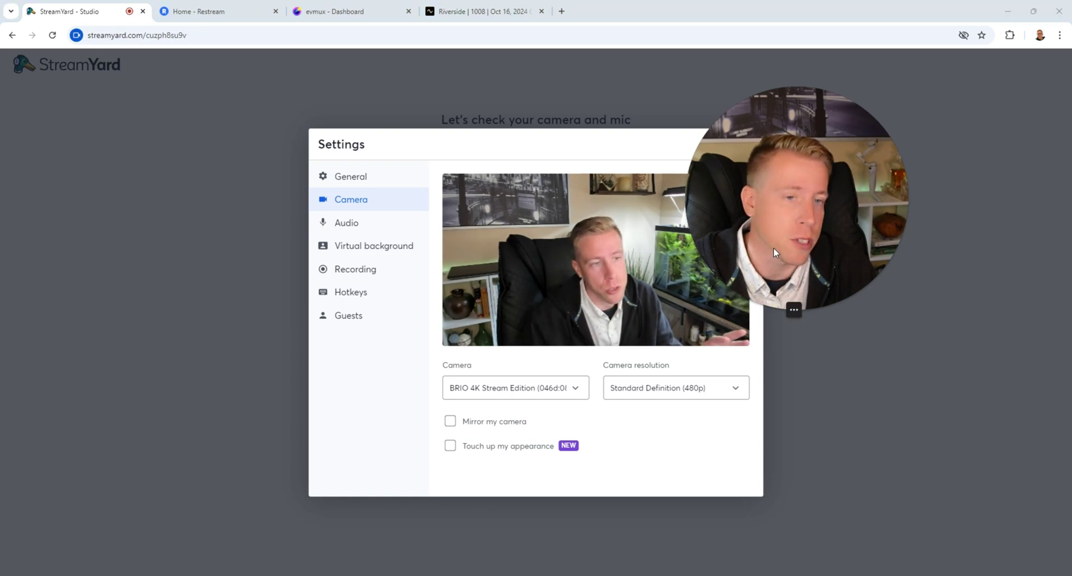
{"action": "left_click", "coordinate": [743, 145]}
{"action": "left_click_drag", "start_coordinate": [892, 214], "coordinate": [765, 198]}
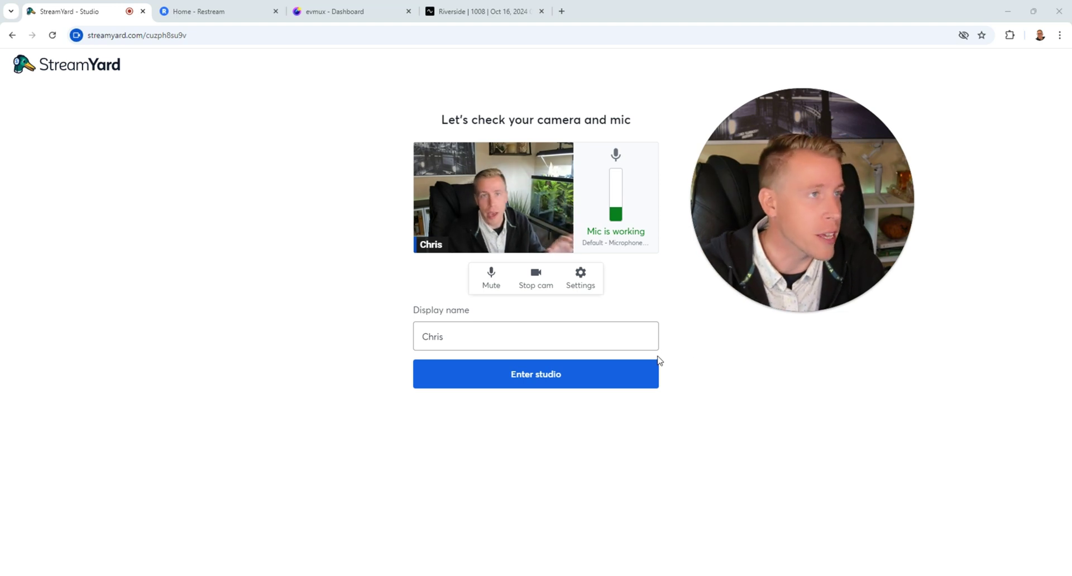
{"action": "left_click", "coordinate": [537, 375]}
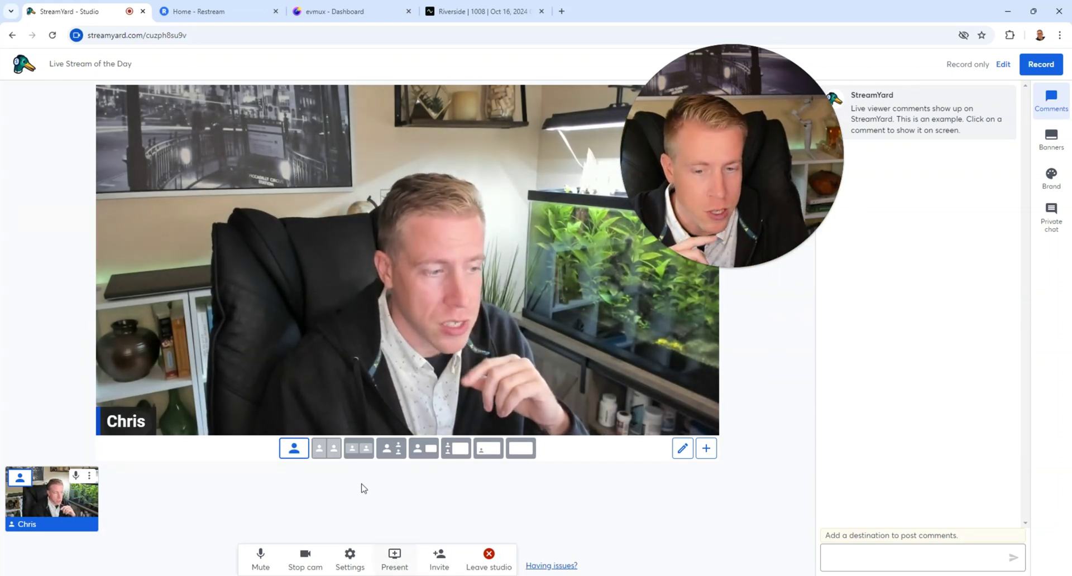
{"action": "left_click", "coordinate": [441, 558]}
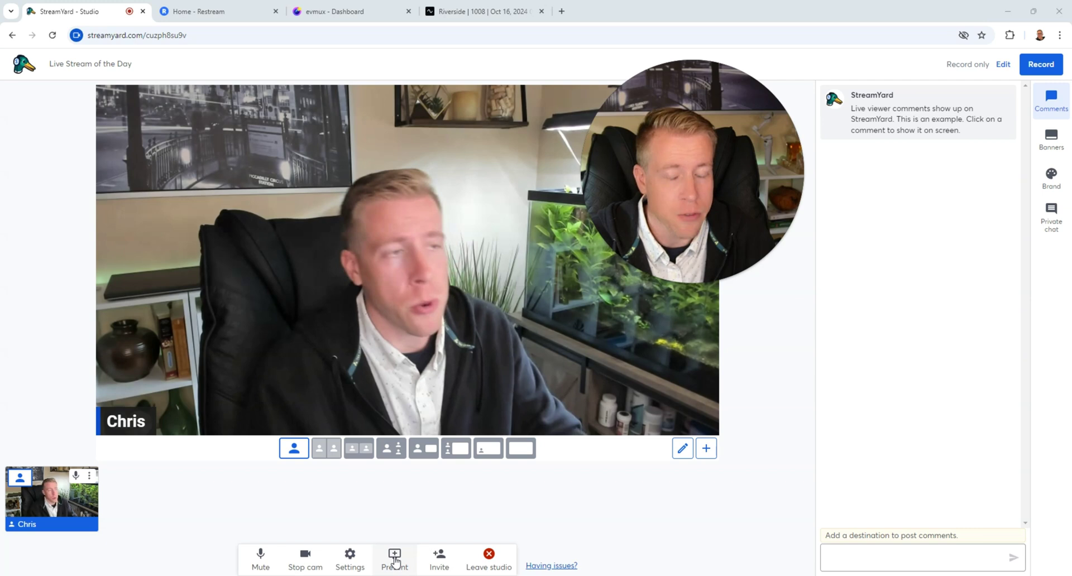
Screen-share the Riverside editor Chrome tab onto the stage, then return to the StreamYard tab
{"action": "left_click", "coordinate": [395, 559]}
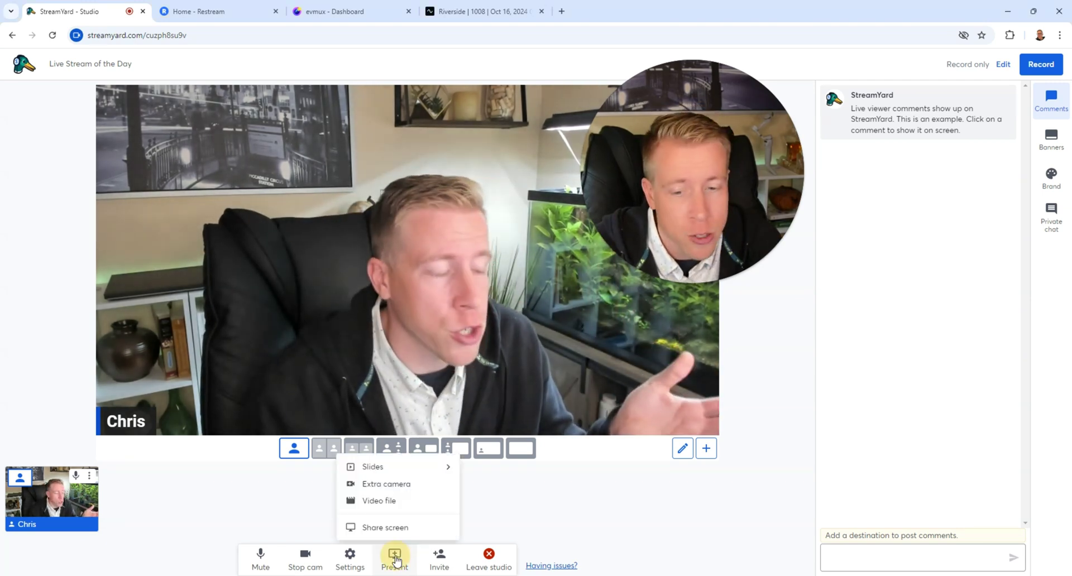
{"action": "left_click", "coordinate": [386, 527]}
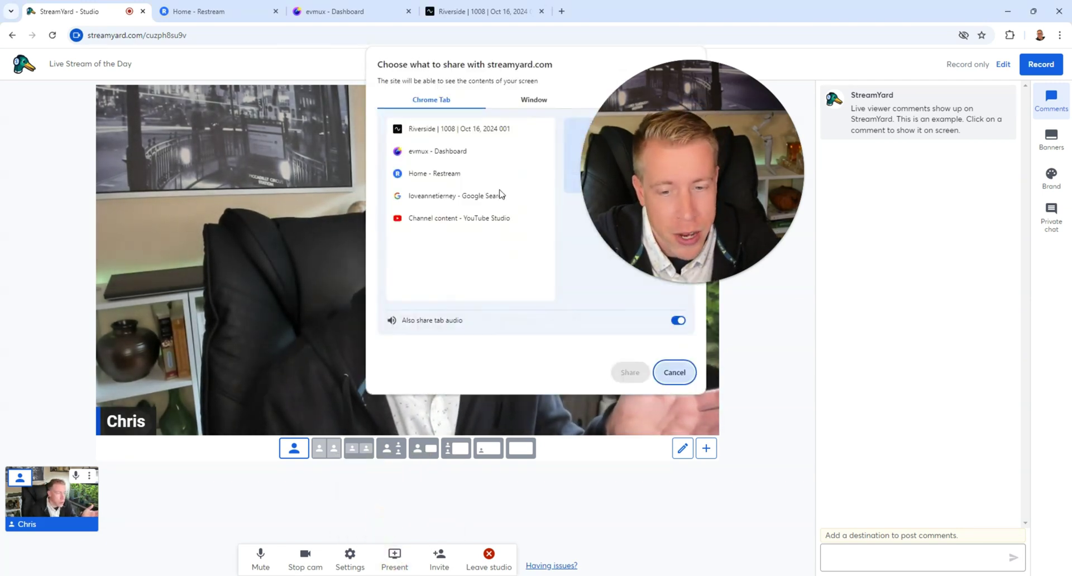
{"action": "left_click", "coordinate": [630, 372]}
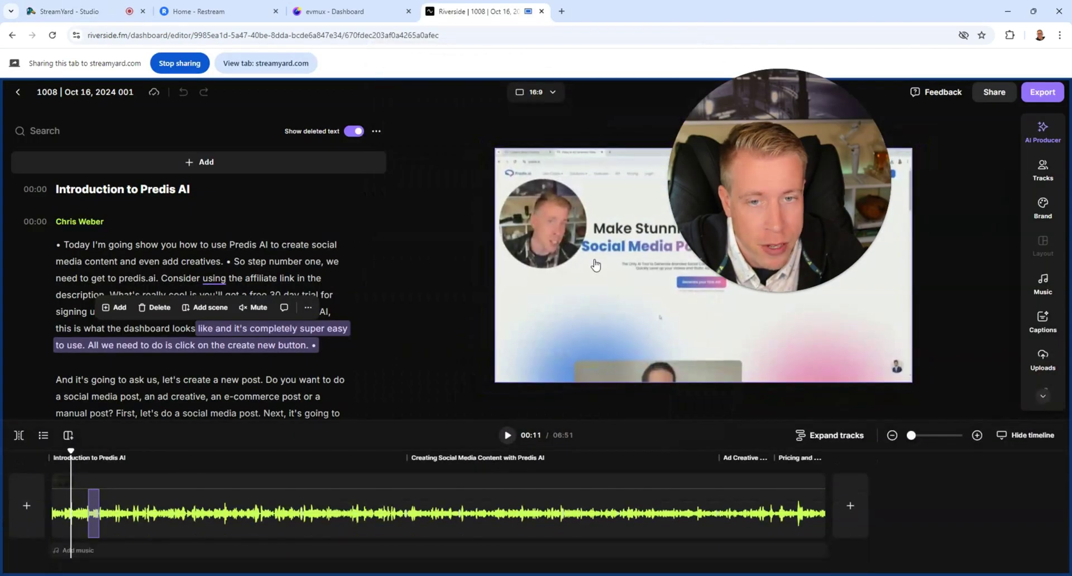
{"action": "left_click", "coordinate": [114, 10]}
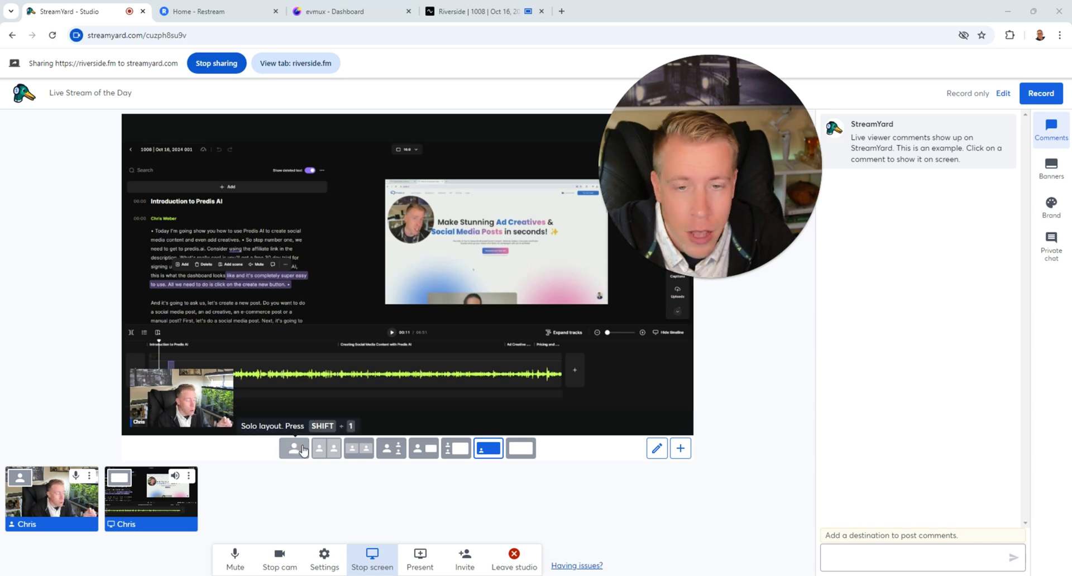
{"action": "mouse_move", "coordinate": [382, 377]}
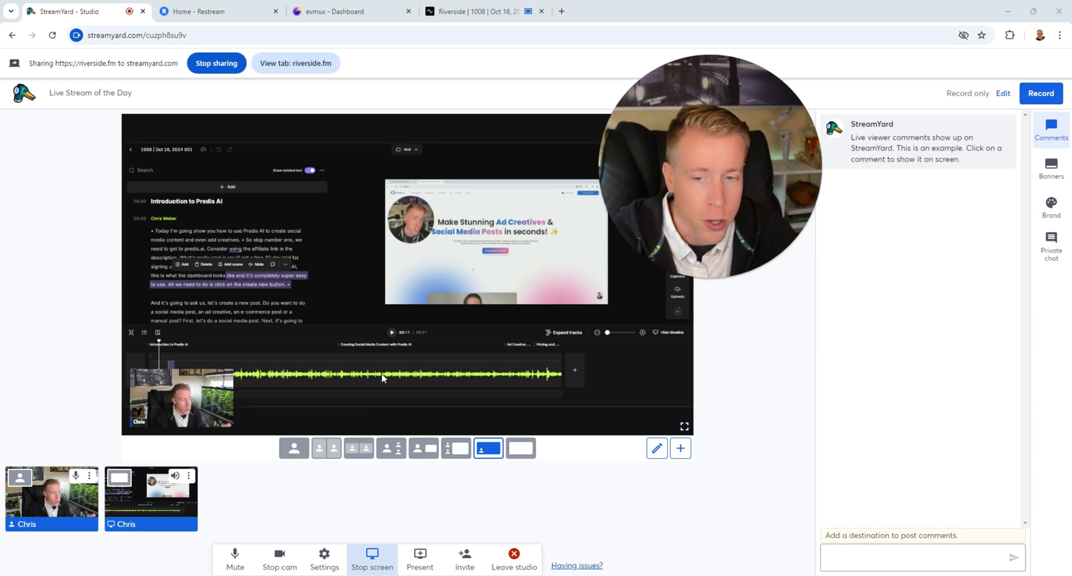
{"action": "left_click", "coordinate": [293, 450]}
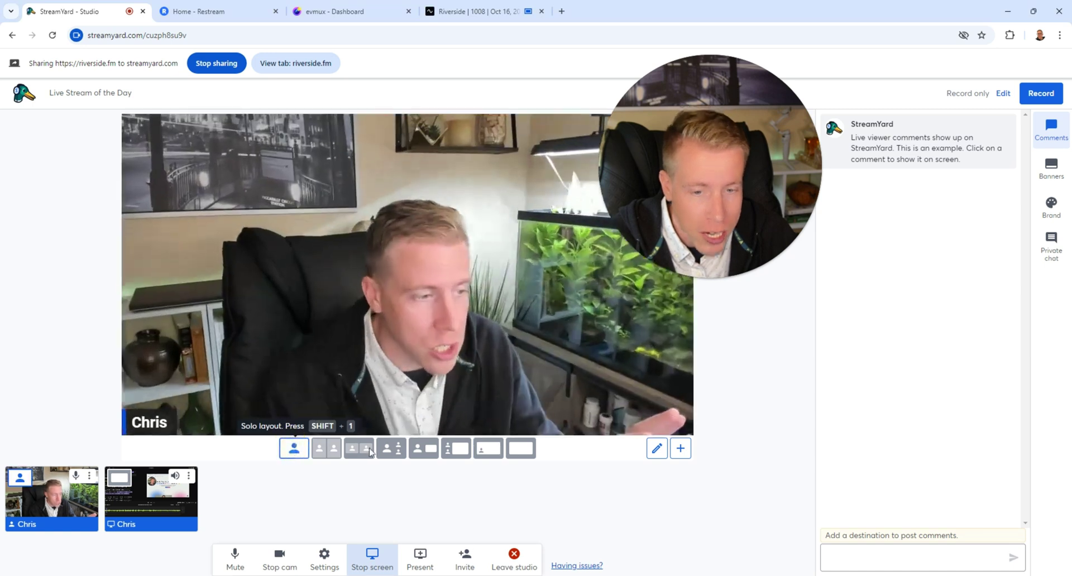
{"action": "left_click", "coordinate": [489, 450]}
{"action": "left_click", "coordinate": [293, 450]}
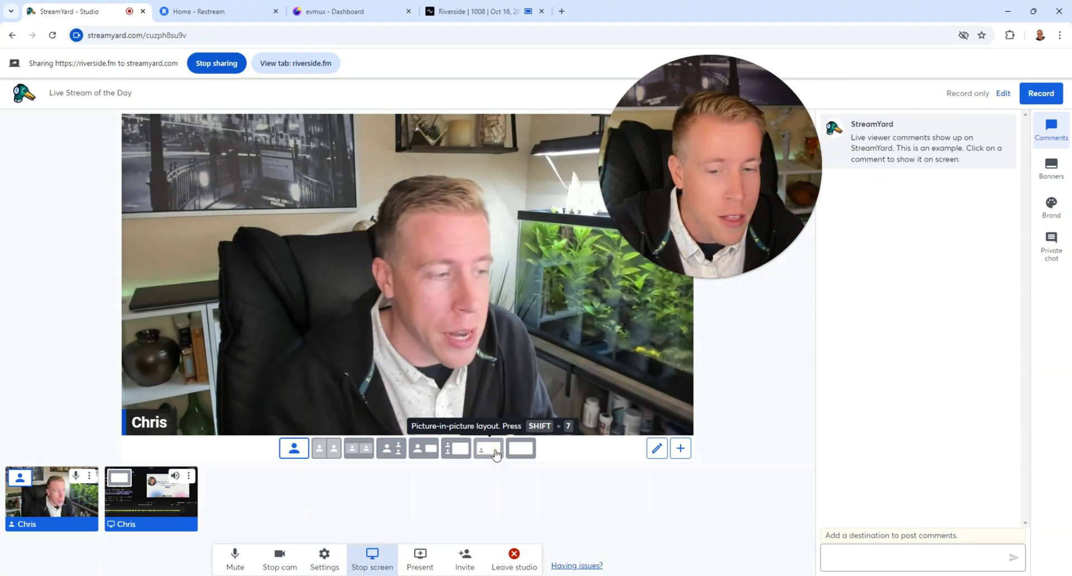
{"action": "left_click", "coordinate": [495, 455]}
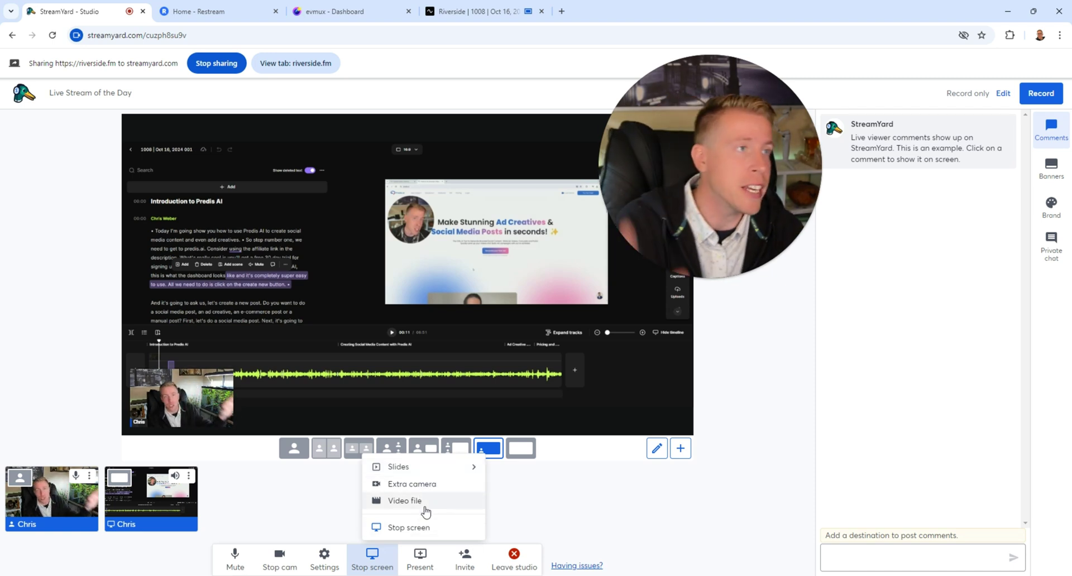
{"action": "mouse_move", "coordinate": [799, 203]}
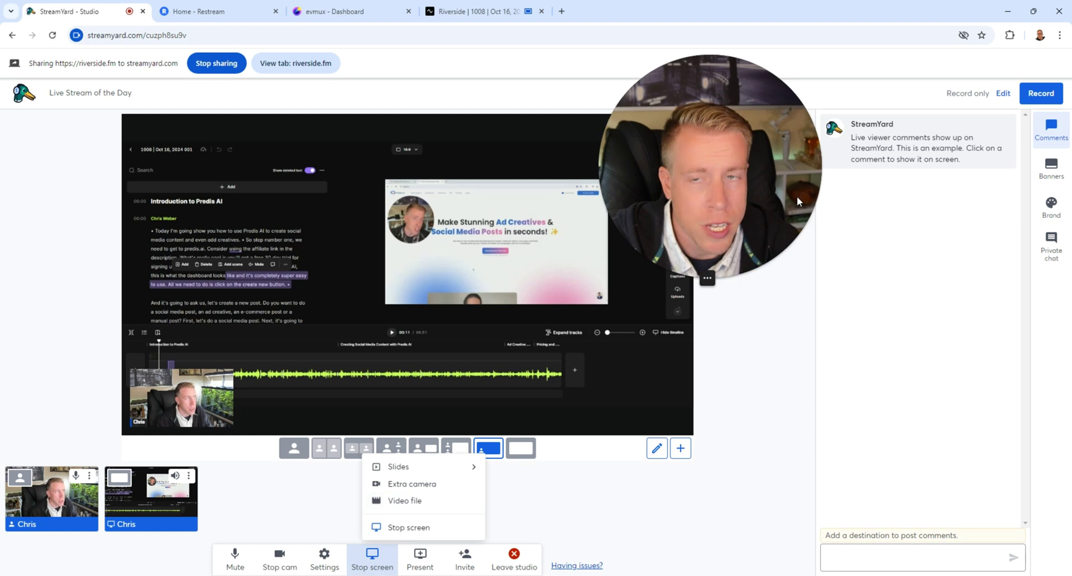
Show the example comment, then put the 'Rank my gameplay?' banner on stage over the shared screen
{"action": "left_click", "coordinate": [928, 143]}
{"action": "left_click", "coordinate": [1048, 167]}
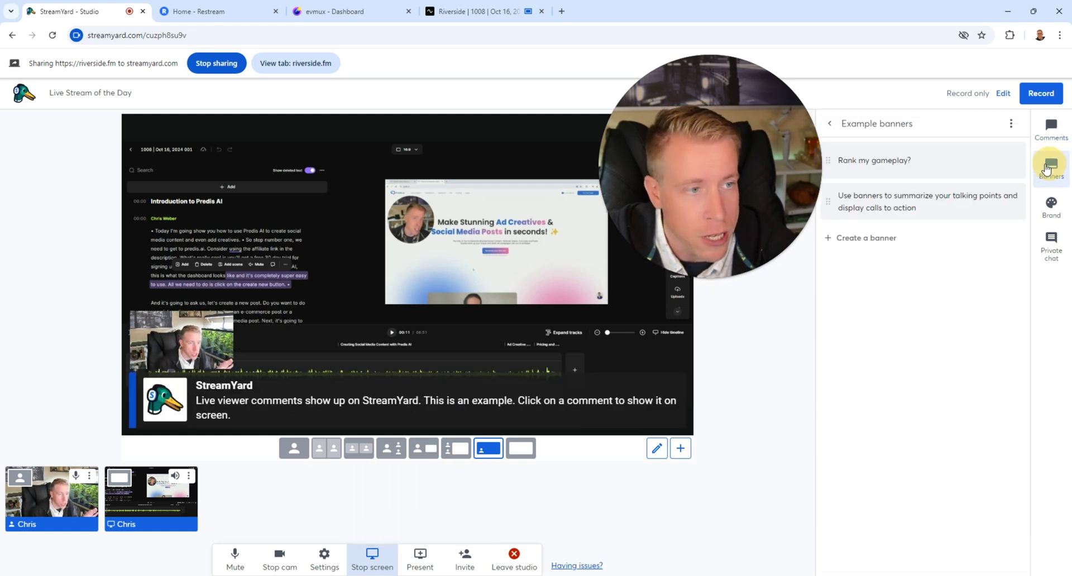
{"action": "left_click", "coordinate": [900, 162]}
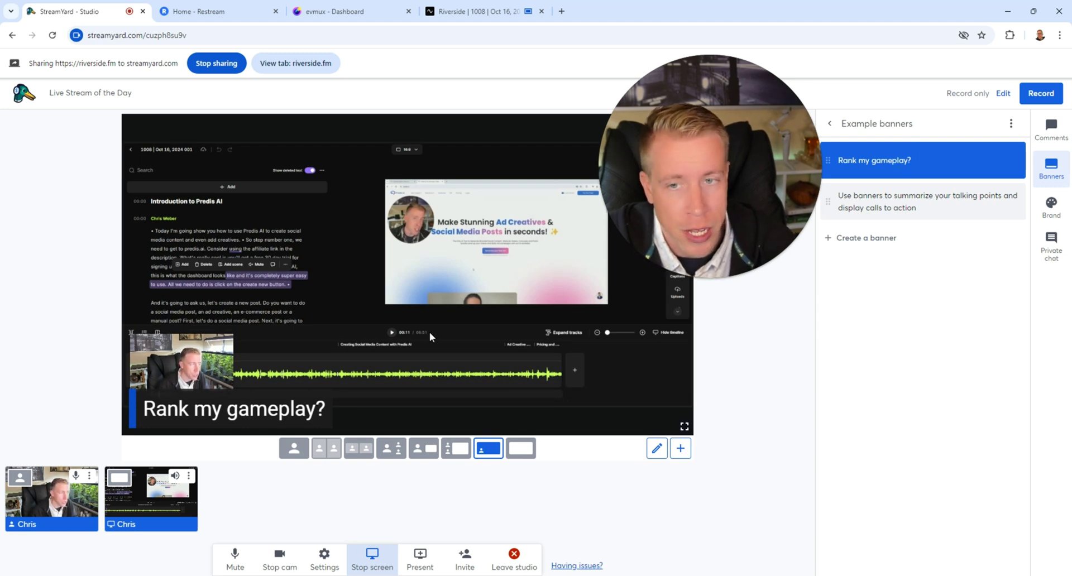
Open the Brand settings showing the blue brand colour, Minimal theme and logo upload
{"action": "left_click", "coordinate": [1051, 205]}
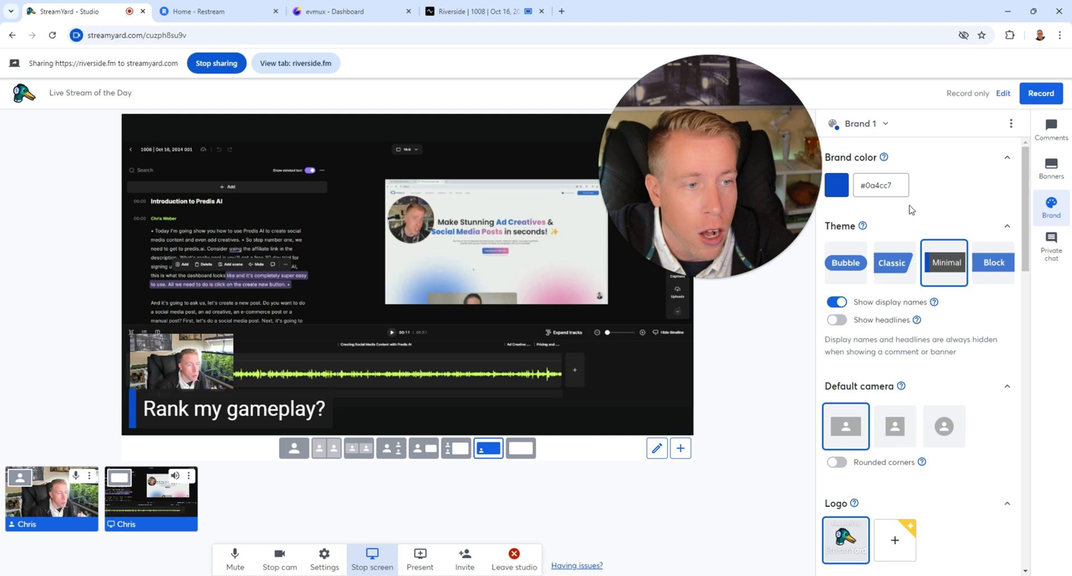